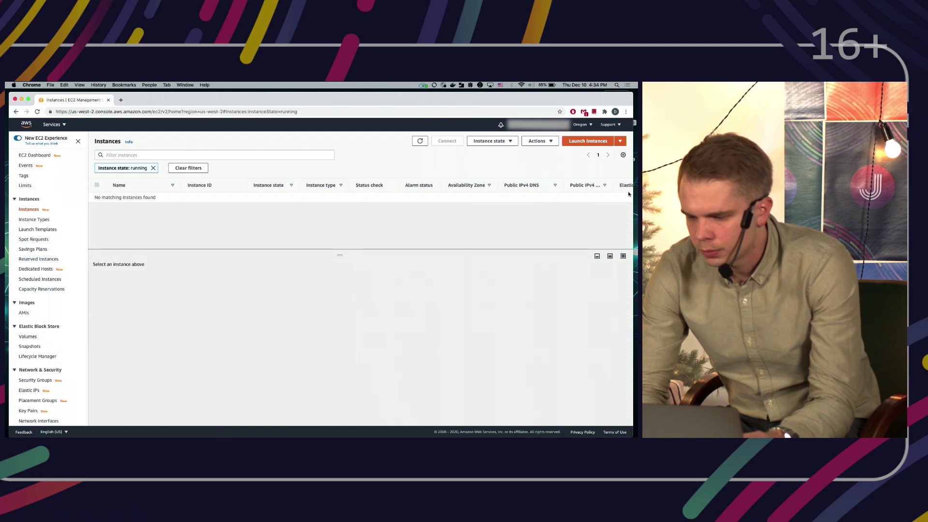
Start launching a new EC2 instance from the Amazon Linux 2 AMI (HVM), SSD Volume Type, 64-bit (x86)
click(583, 141)
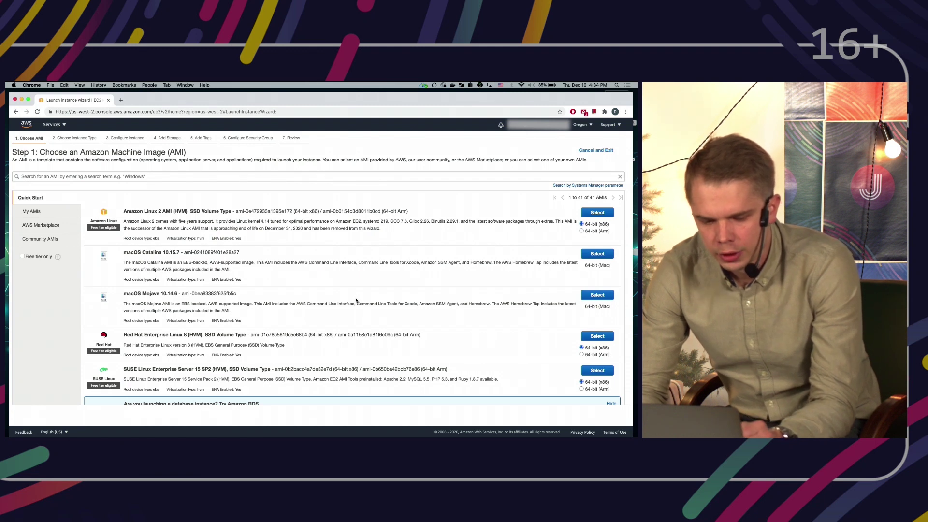
scroll(284, 347, down, 10)
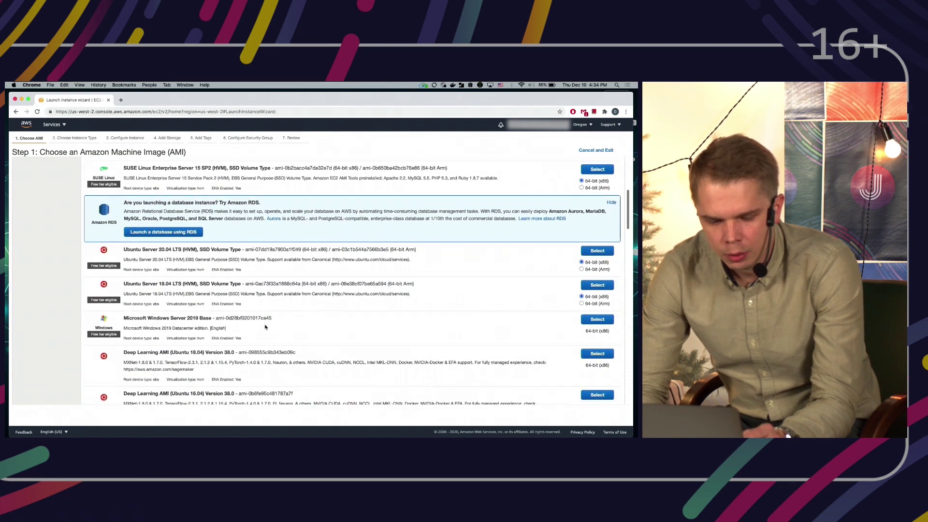
scroll(264, 324, up, 10)
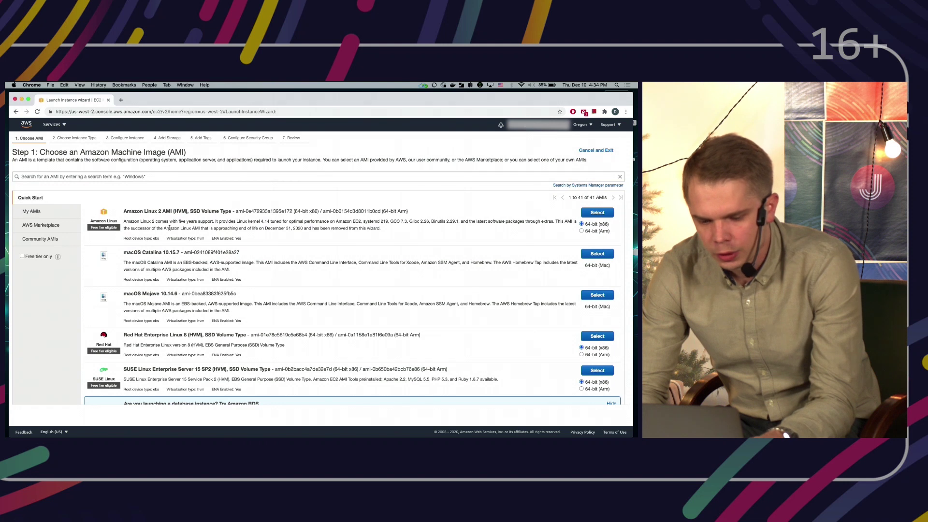
click(597, 212)
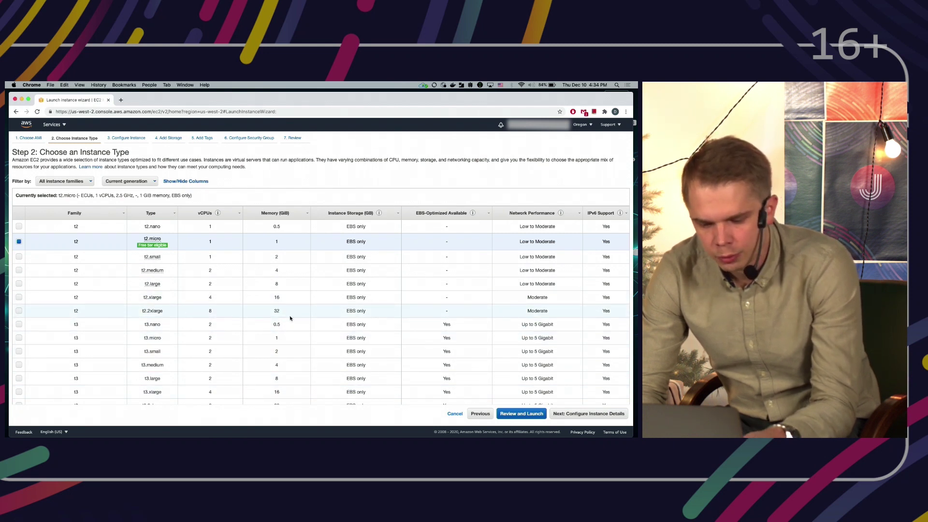
Select the t2.micro instance type and continue to the instance details
click(277, 311)
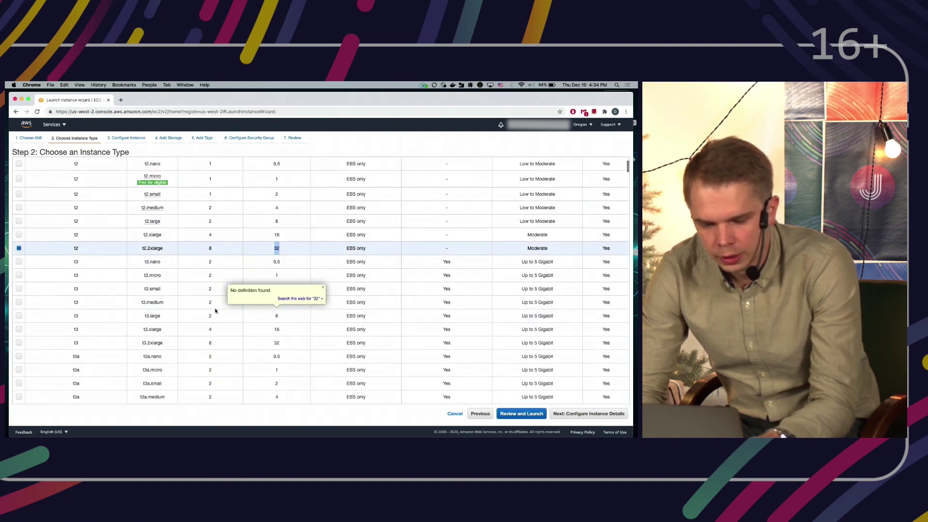
click(228, 257)
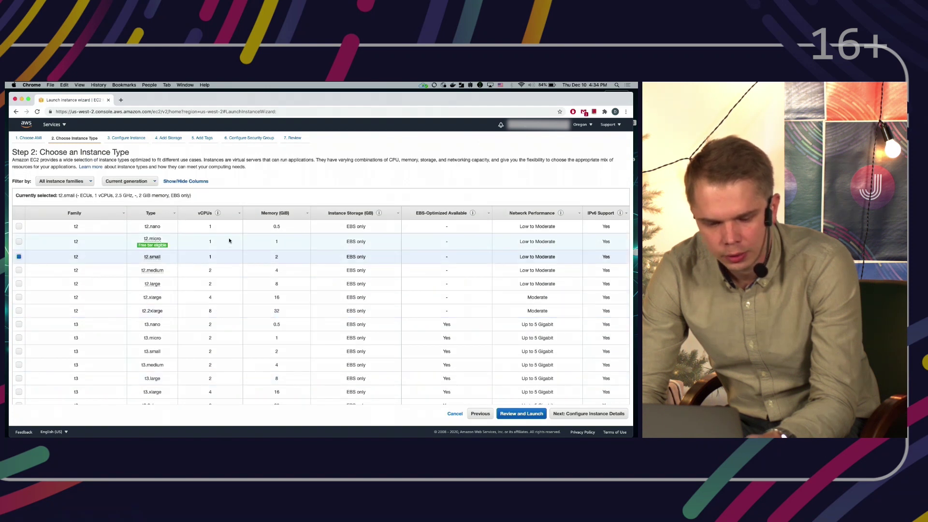
click(190, 244)
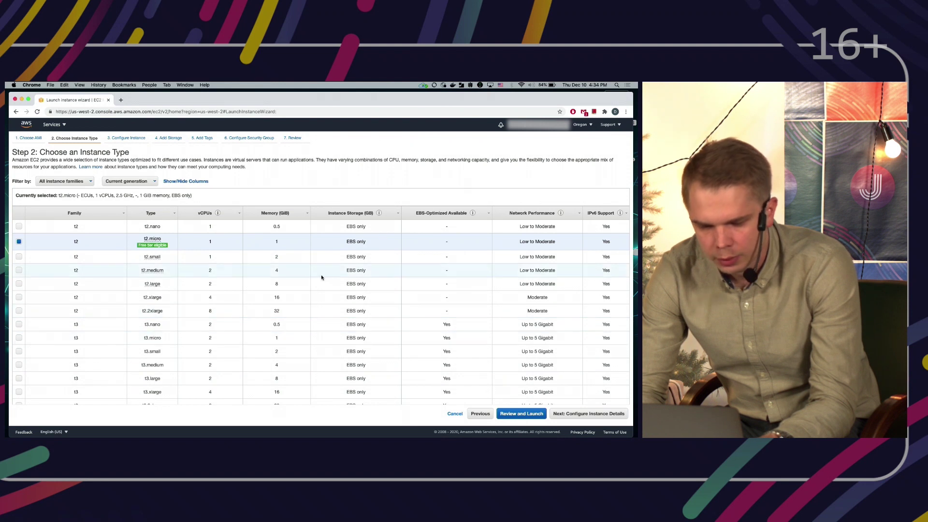
click(584, 415)
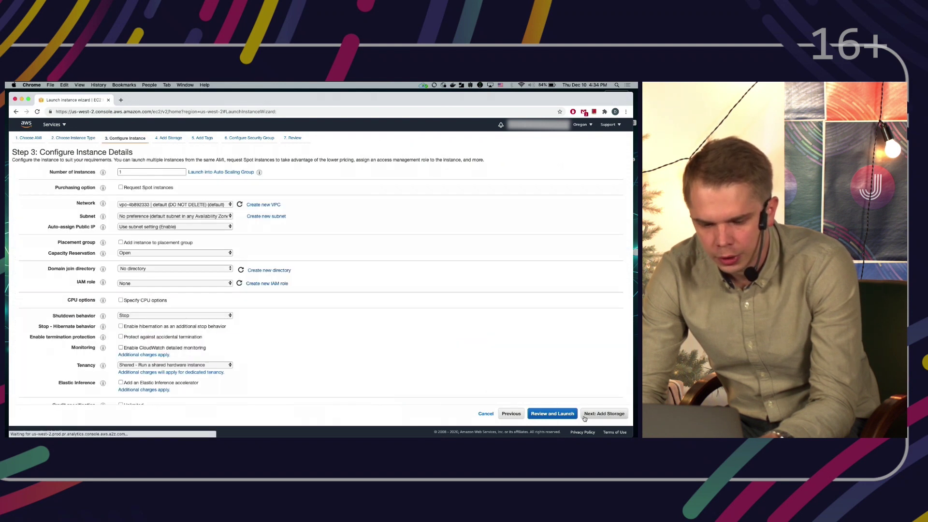
Paste the ec2-basics.sh script from TextEdit into the instance's user data as text and enlarge the field to show it fully
scroll(320, 311, down, 3)
scroll(320, 311, down, 2)
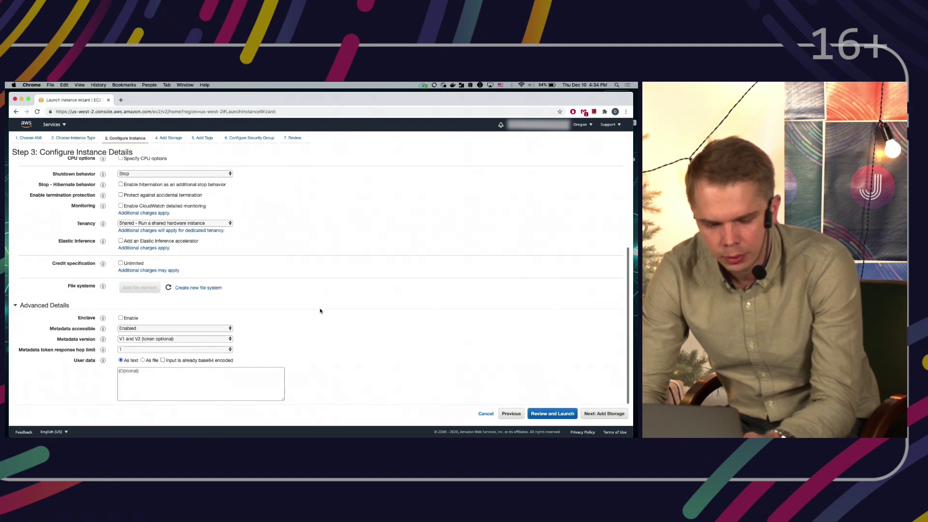
scroll(320, 310, up, 5)
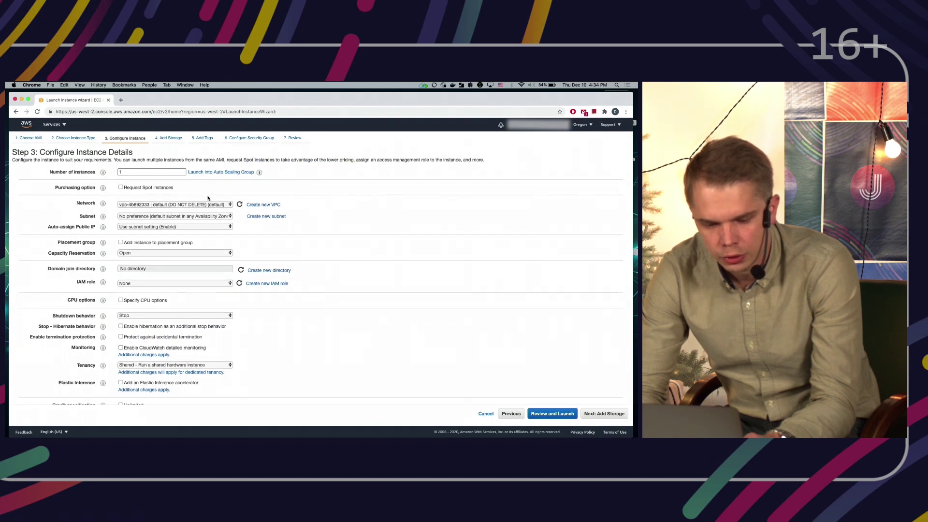
scroll(375, 309, down, 5)
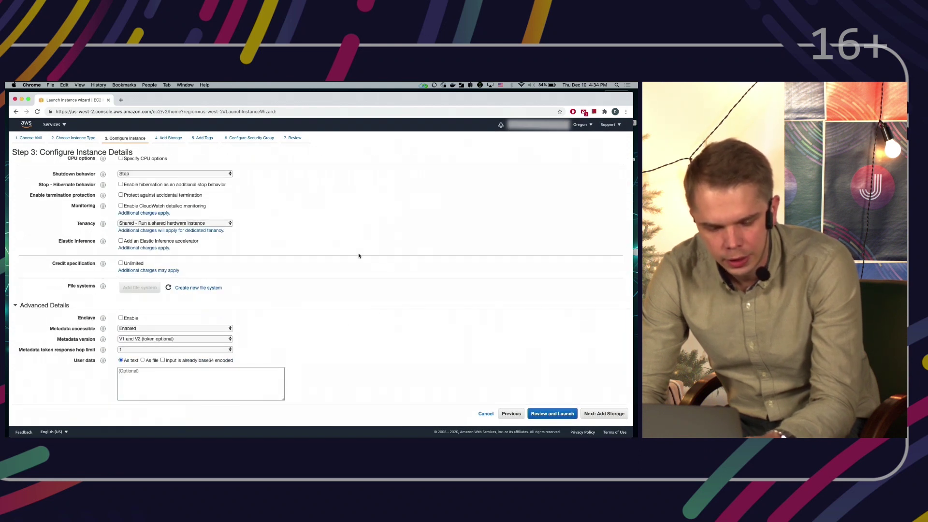
click(195, 378)
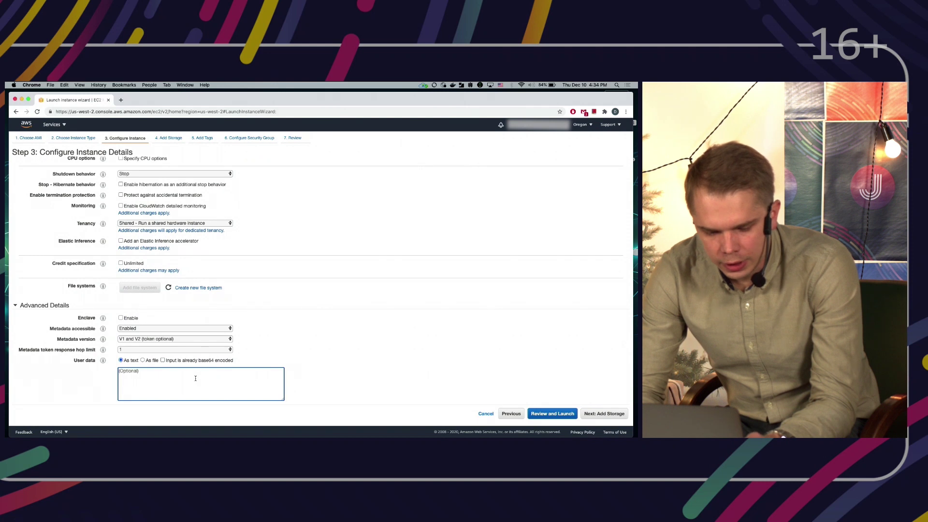
key(ctrl+Up)
click(56, 161)
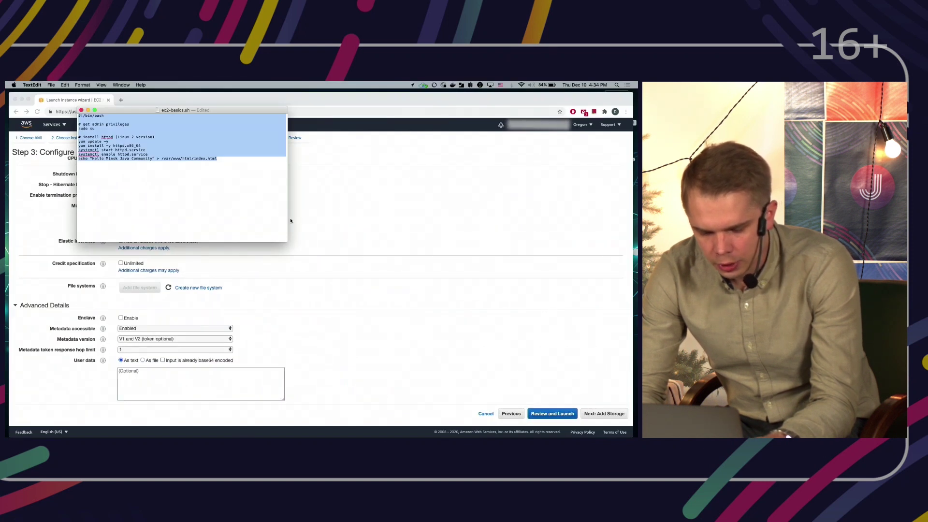
click(141, 386)
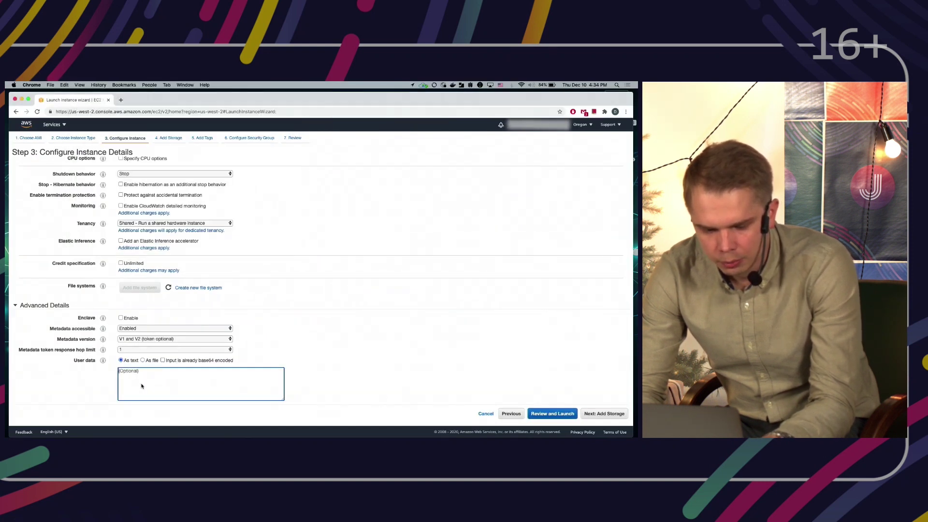
key(super+v)
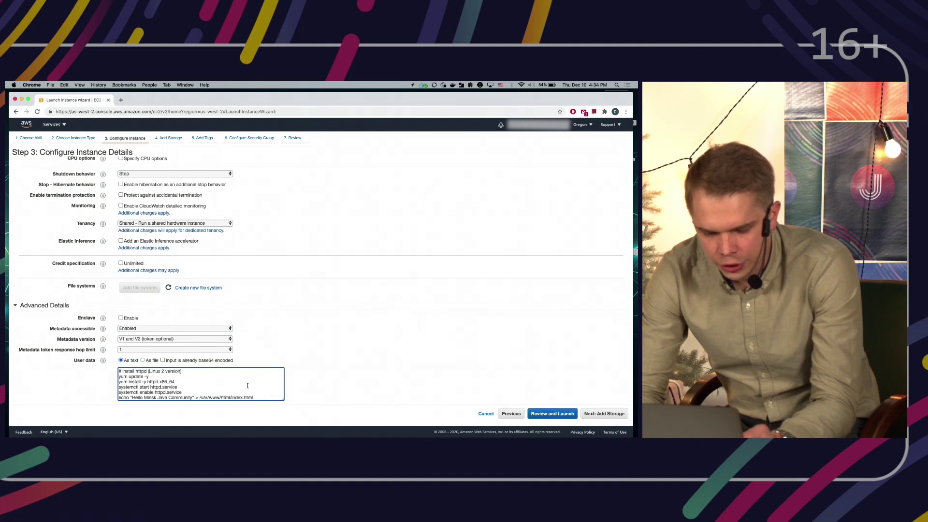
drag(282, 400, 293, 405)
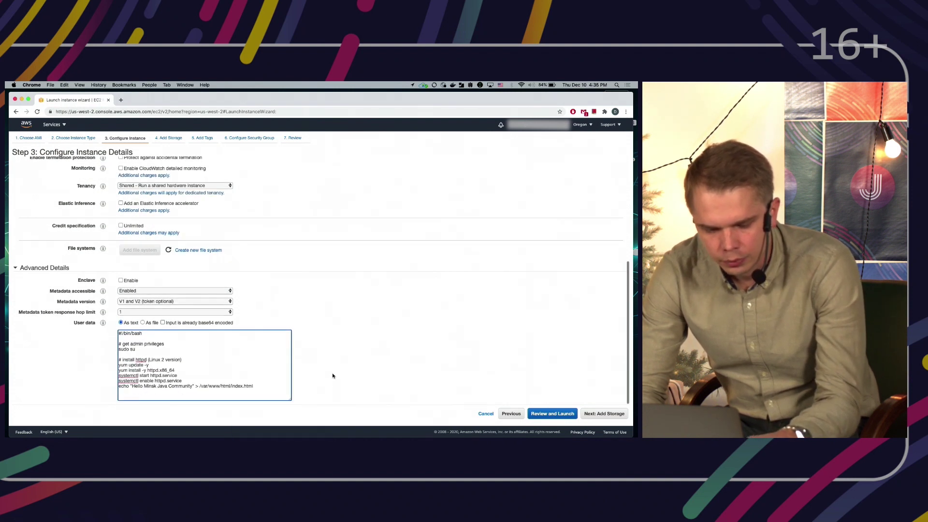
Examine the user data script line by line: the yum update, httpd installation, systemctl commands and the echo greeting written to index.html
click(227, 356)
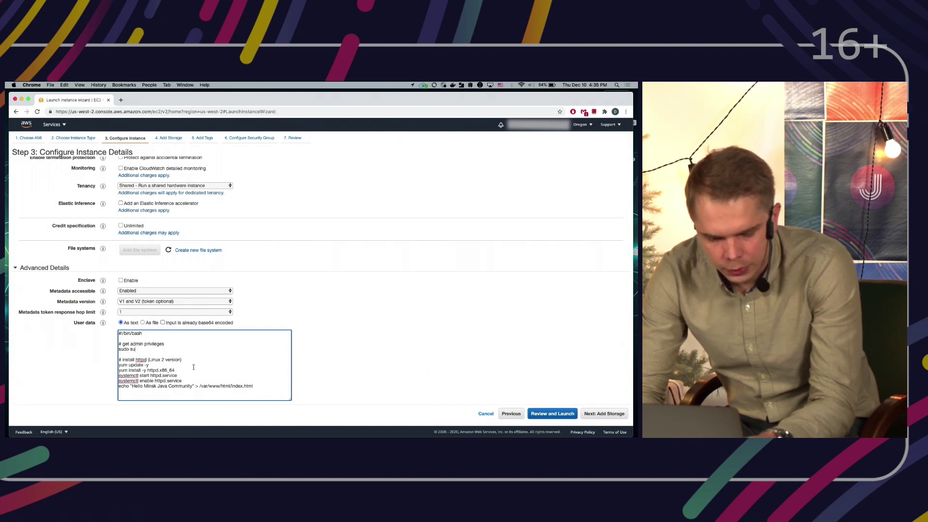
triple_click(153, 366)
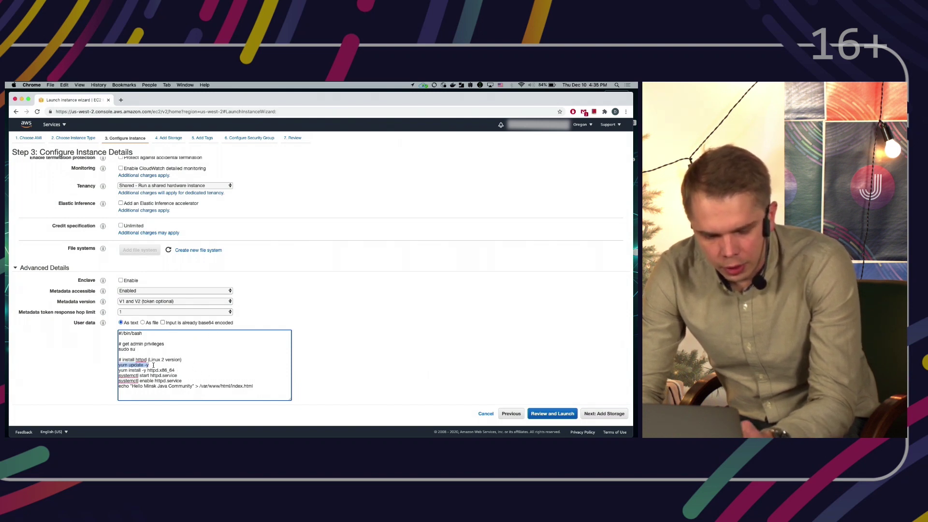
click(185, 364)
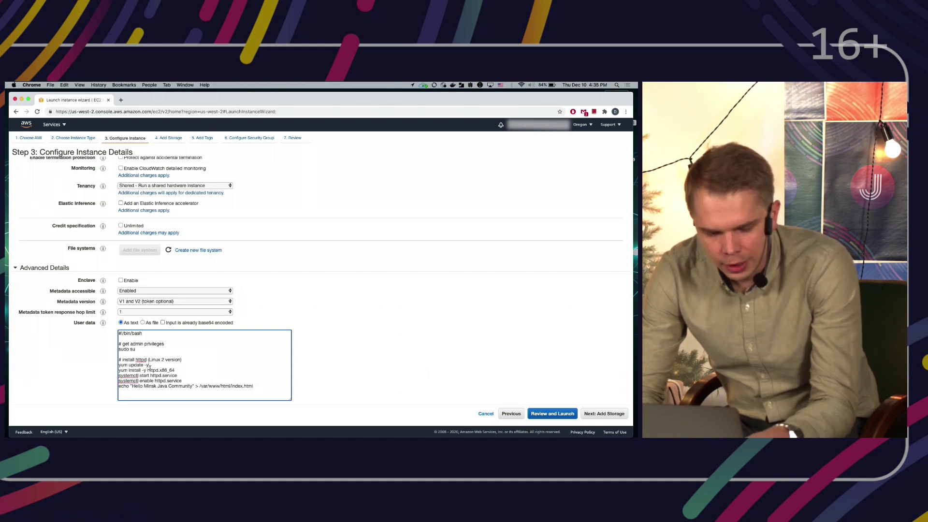
drag(147, 370, 114, 377)
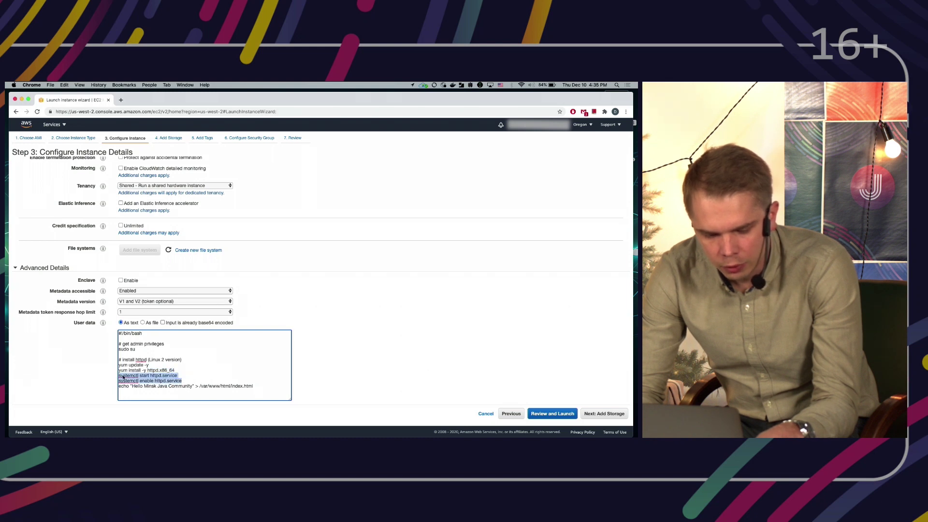
drag(253, 386, 144, 386)
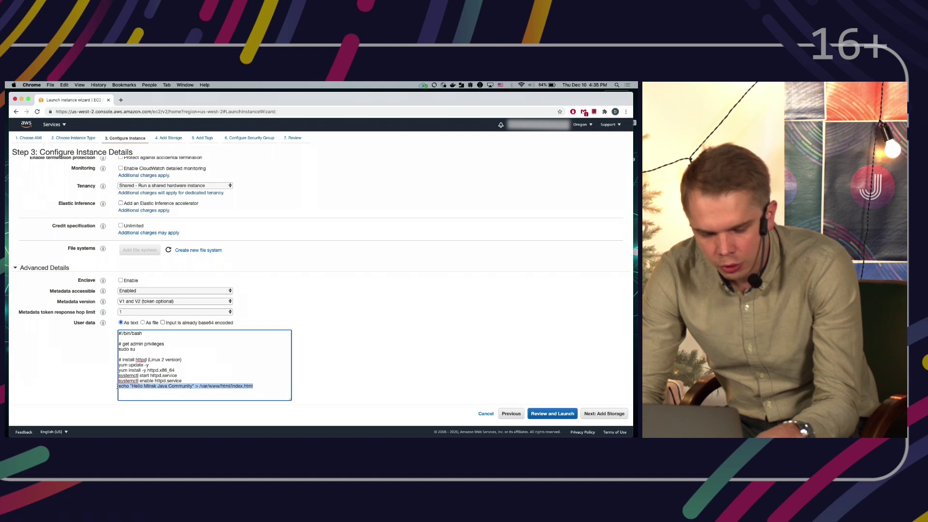
click(267, 386)
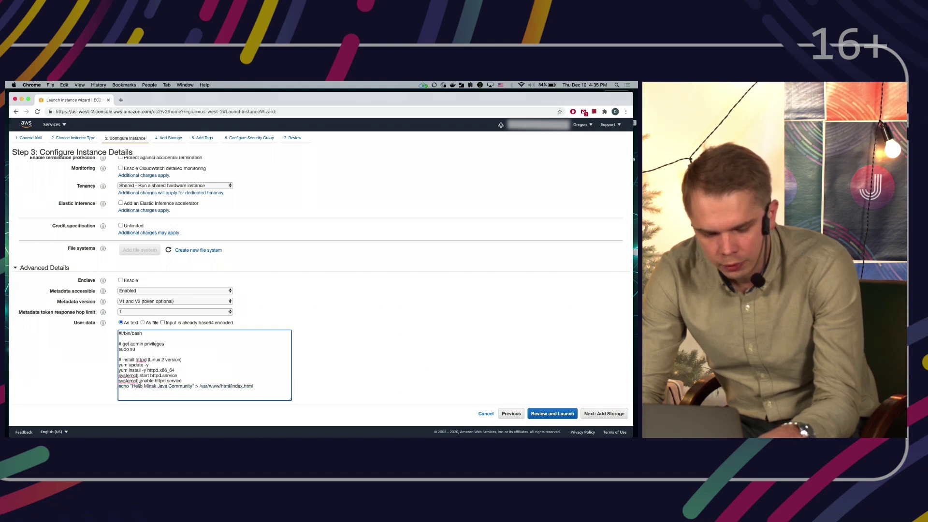
drag(133, 386, 187, 385)
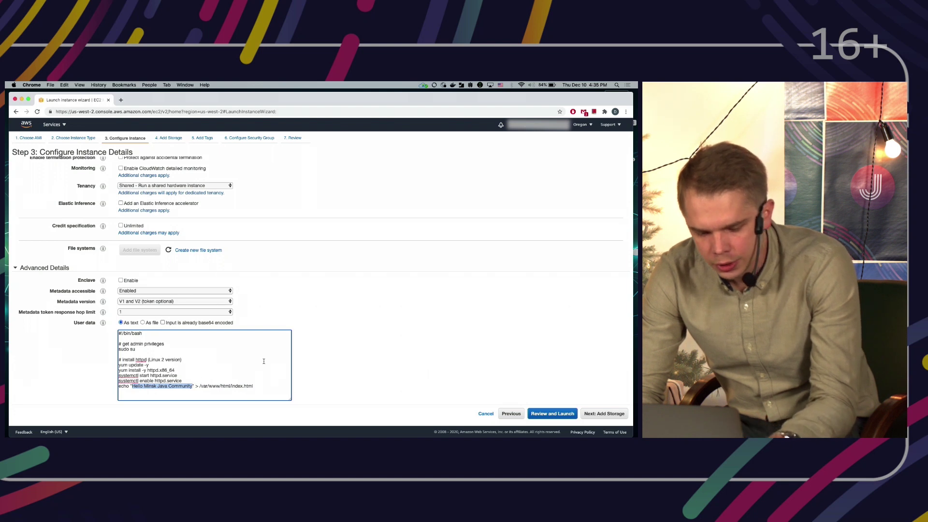
Accept the instance details with the user data script and continue to the storage settings
click(433, 359)
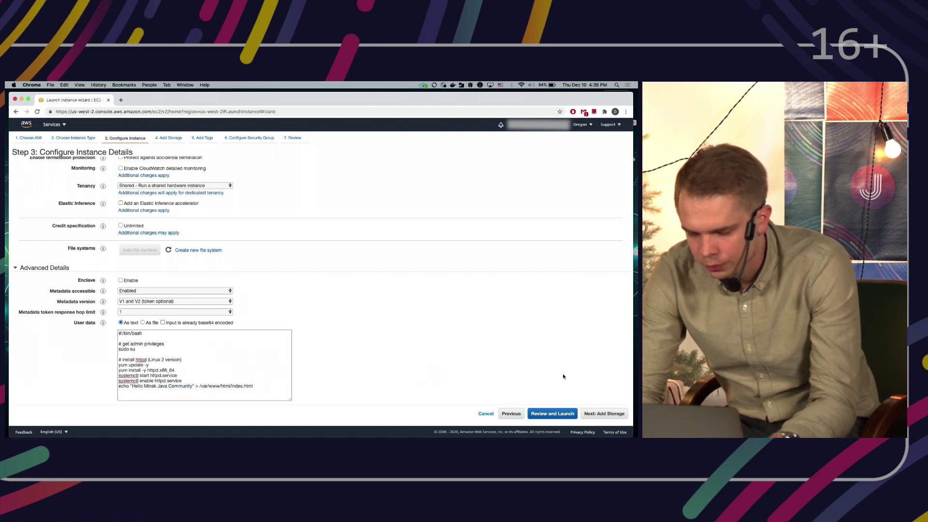
click(598, 417)
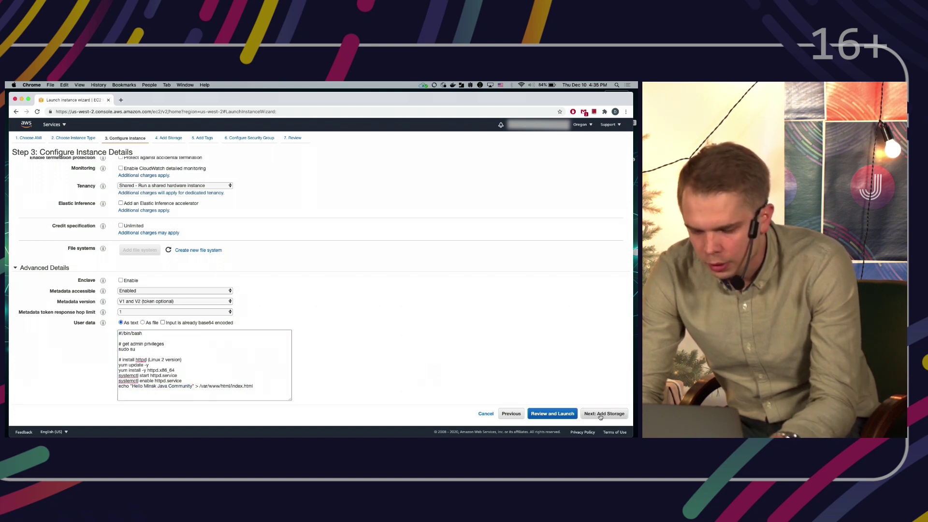
click(625, 416)
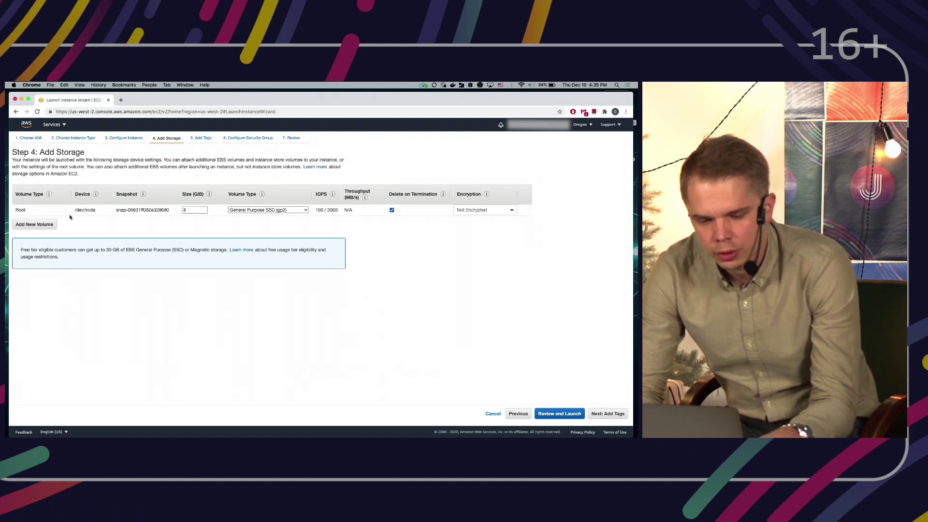
Try adding an extra 10 GiB EBS volume to the instance's storage and remove it again
click(48, 224)
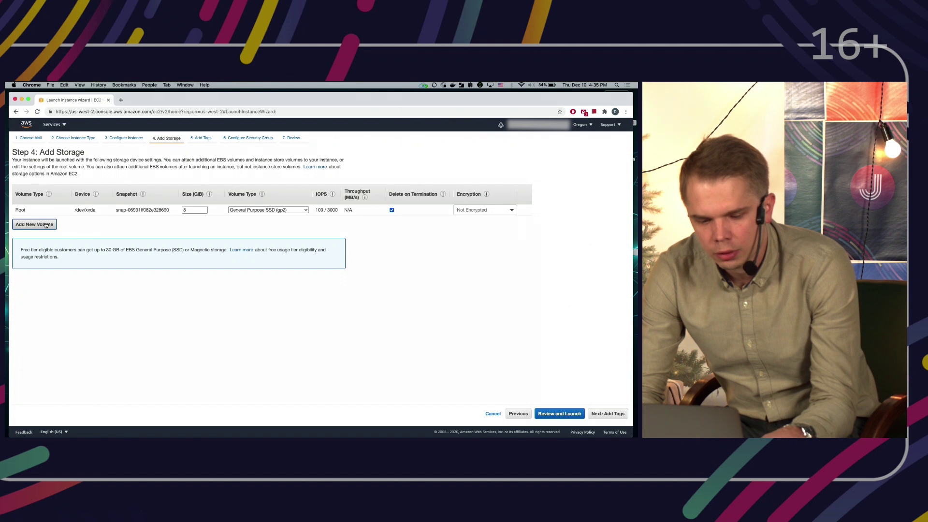
double_click(195, 222)
text(10)
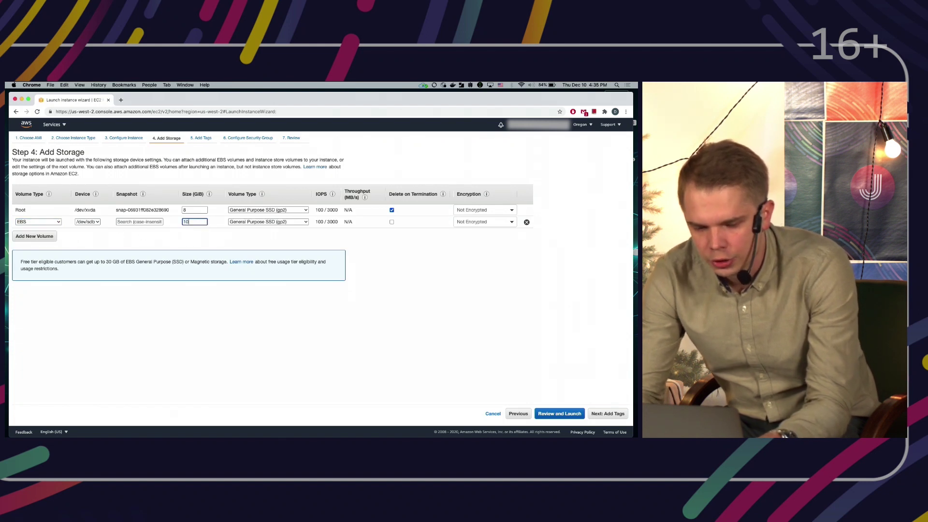
click(270, 323)
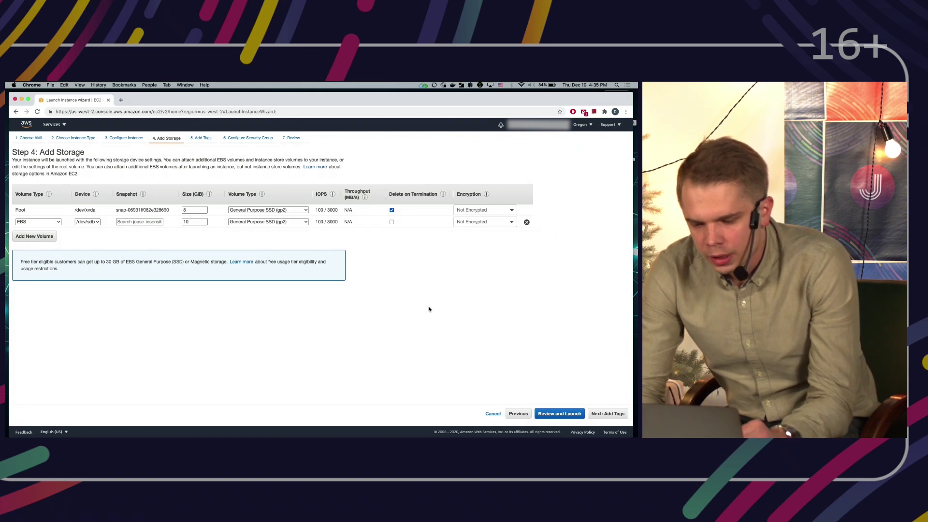
click(526, 222)
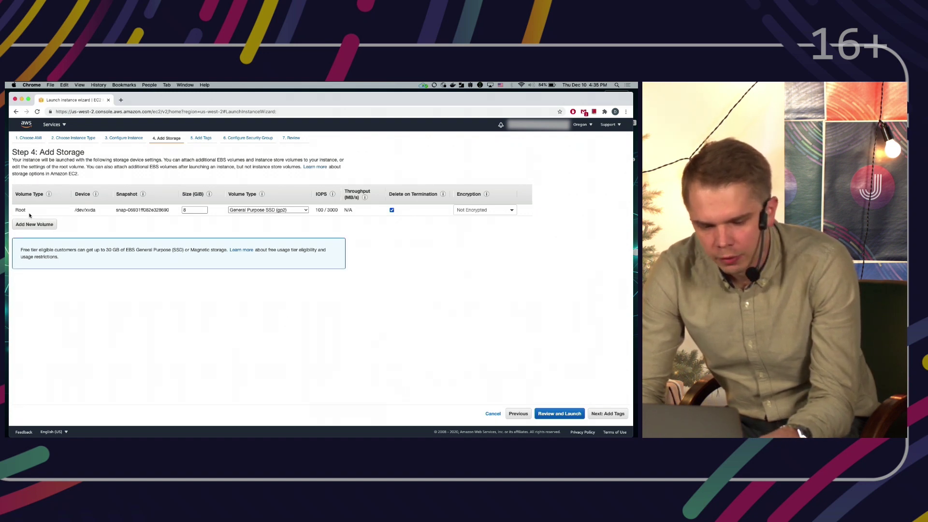
Continue to the tags with only the root volume and add a tag with key Name and value MJC Instance
click(610, 414)
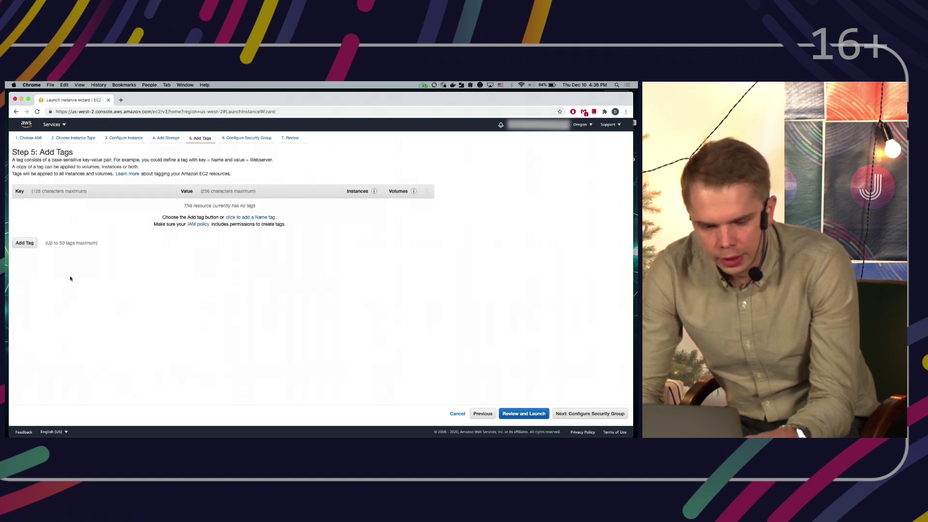
click(24, 243)
text(Name)
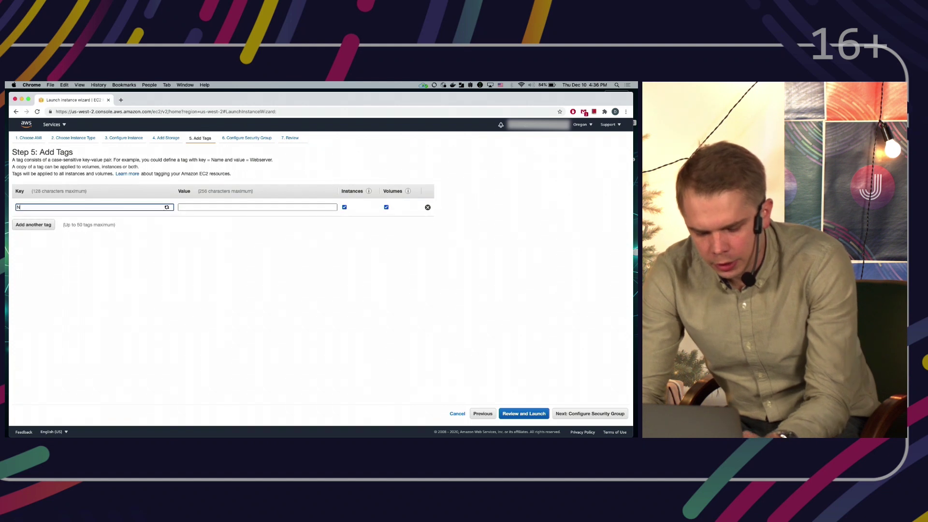
click(199, 209)
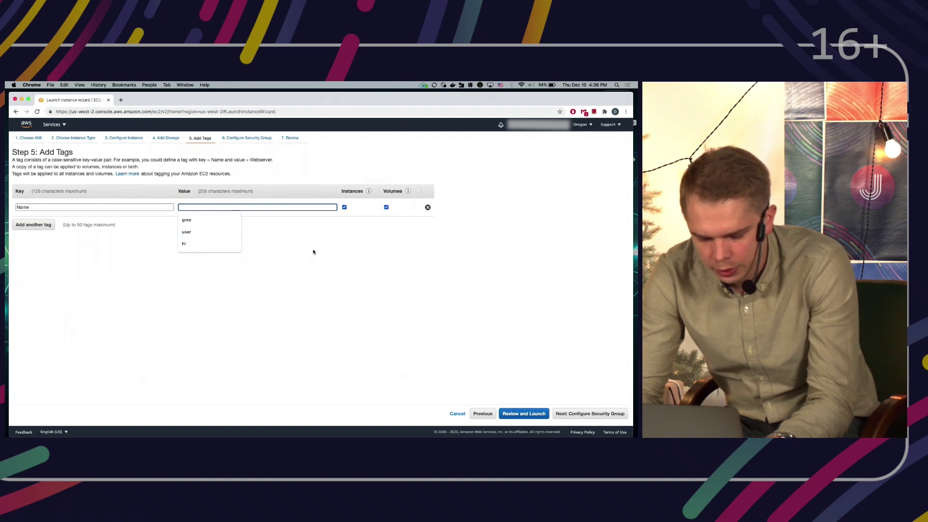
text(MJC I)
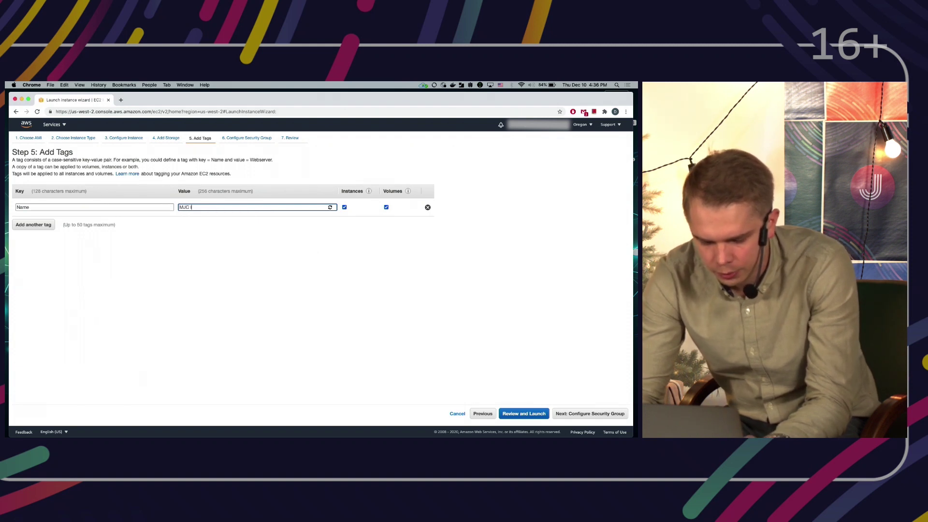
text(nstance)
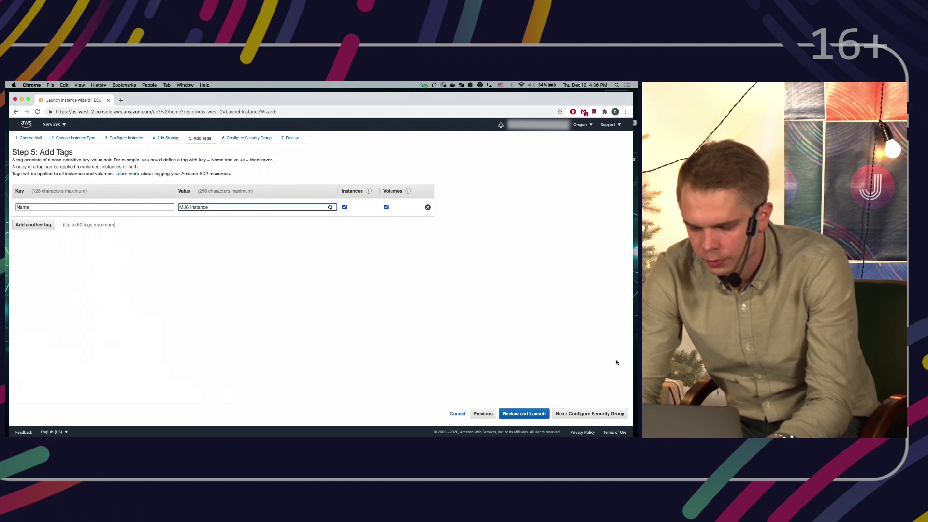
Continue to the security settings, assign the existing MJC-ec2-security-group to the instance, check its inbound rules and proceed to the launch review
click(588, 414)
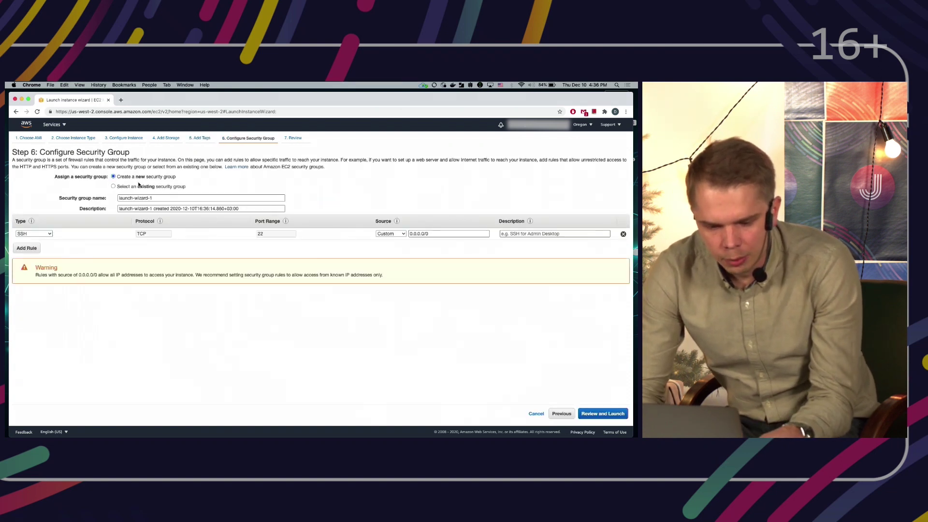
click(140, 185)
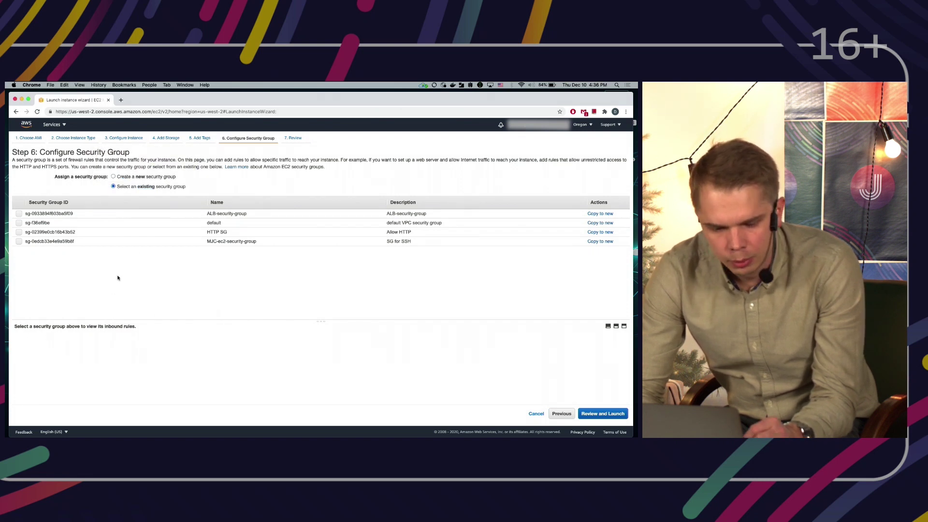
click(19, 241)
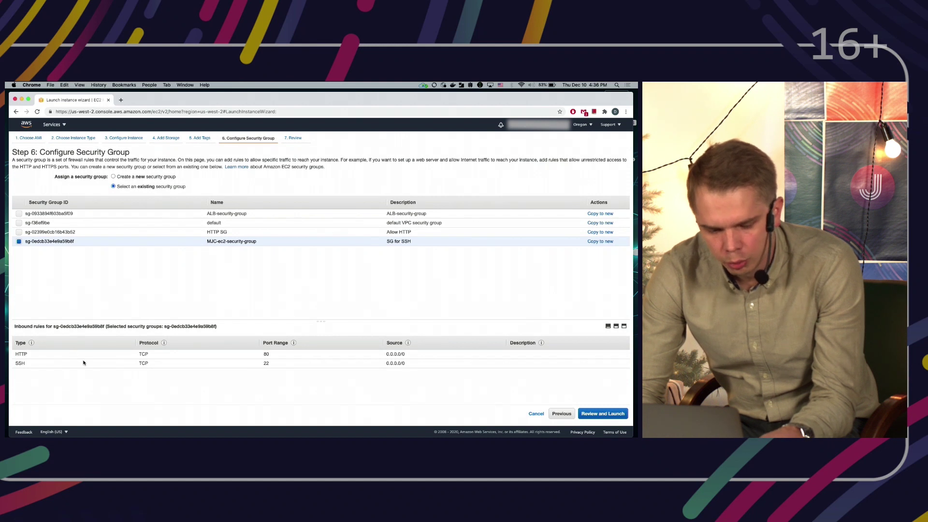
click(272, 365)
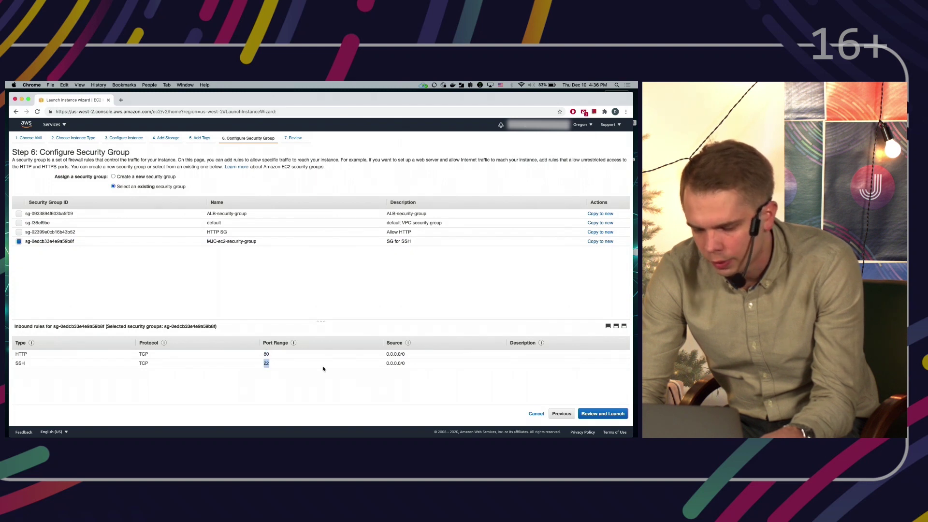
click(602, 417)
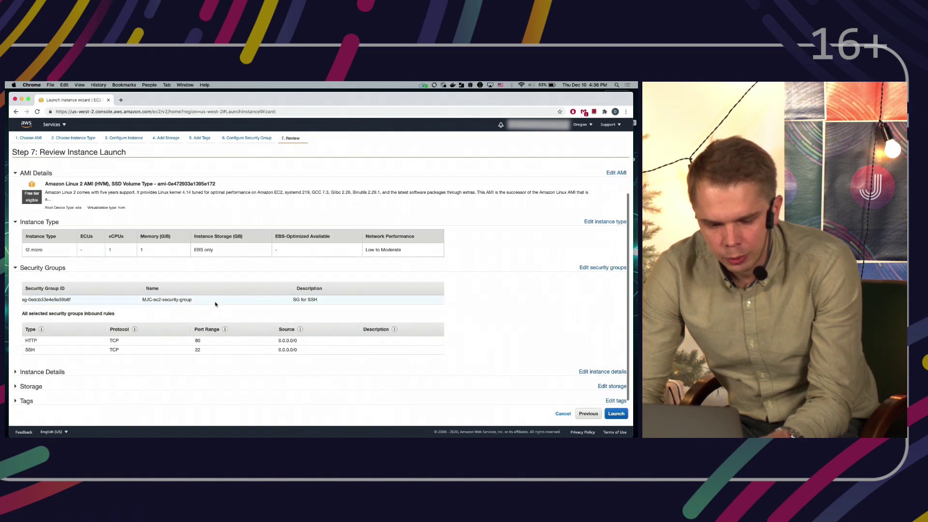
Review the launch summary, expanding the instance details, storage and tags sections
click(16, 369)
scroll(15, 382, down, 5)
click(15, 383)
scroll(15, 392, down, 2)
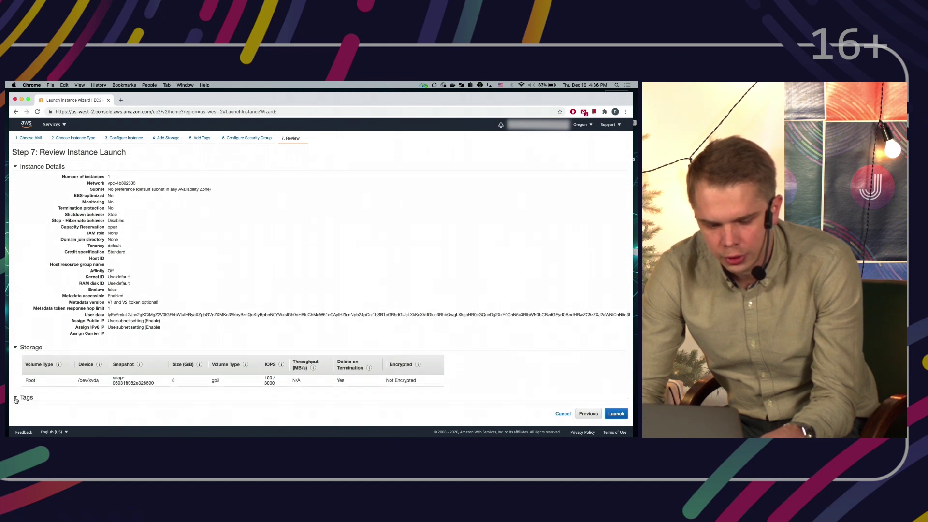
click(16, 399)
scroll(158, 354, down, 1)
scroll(157, 354, up, 15)
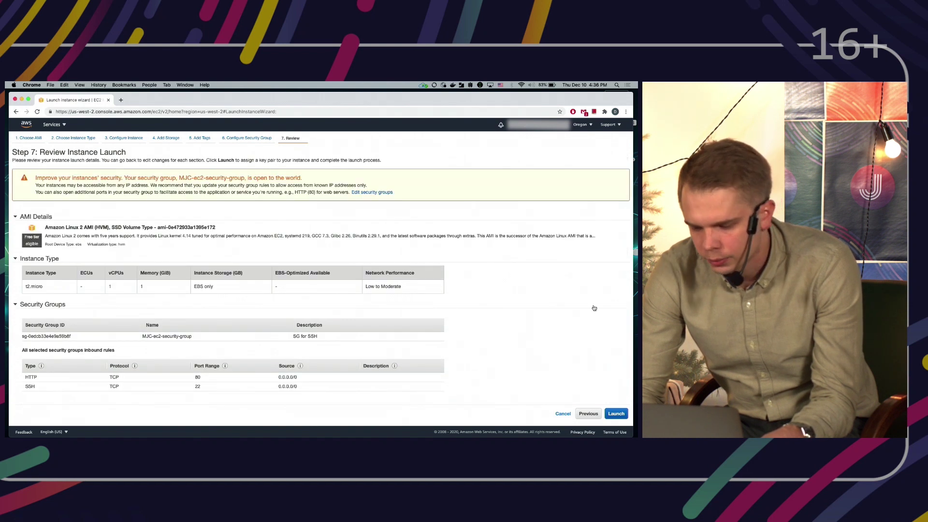
Launch the instance with the existing key pair MJC-key, acknowledging access to its private key file
click(616, 414)
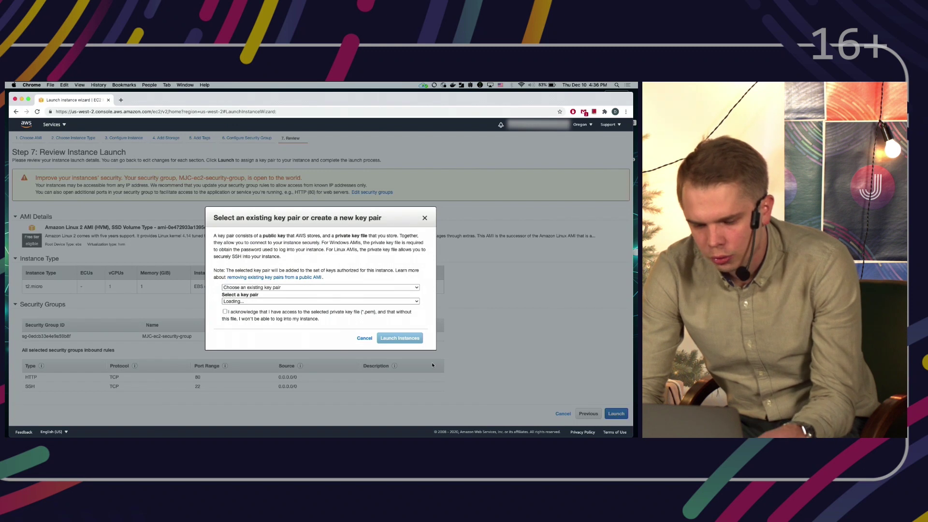
click(243, 314)
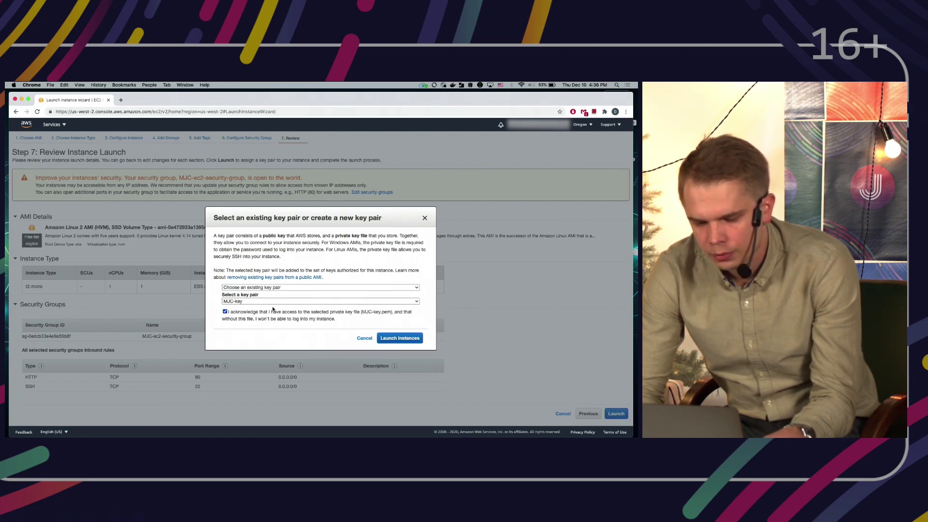
click(400, 338)
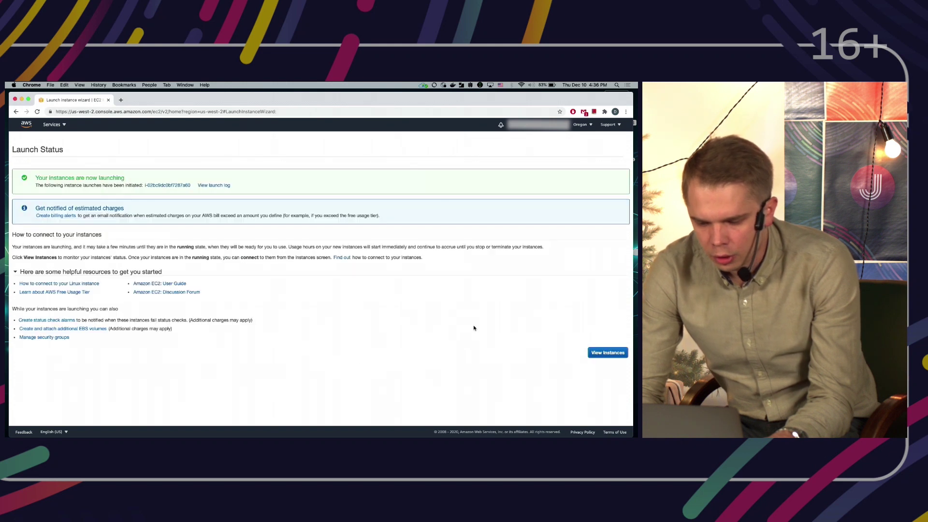
Open the list of instances and filter it by the running instance state
click(607, 353)
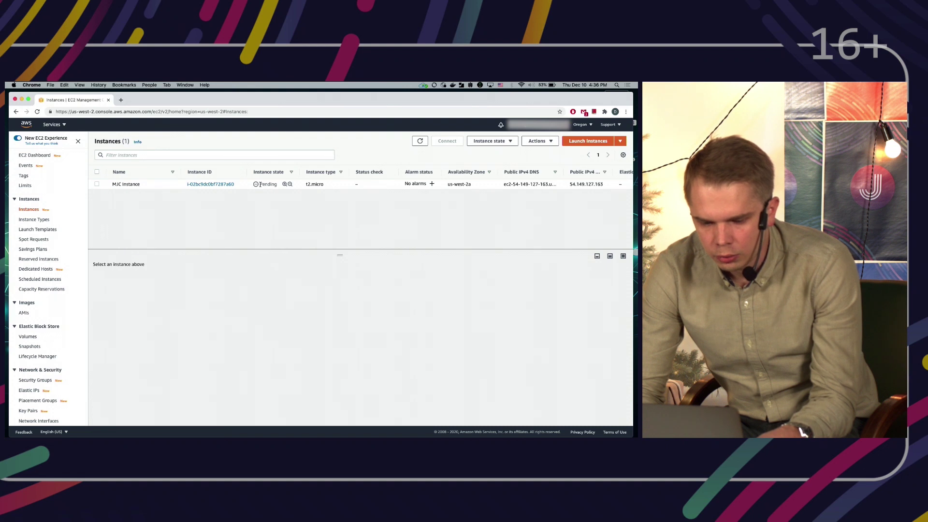
drag(260, 184, 283, 187)
click(283, 188)
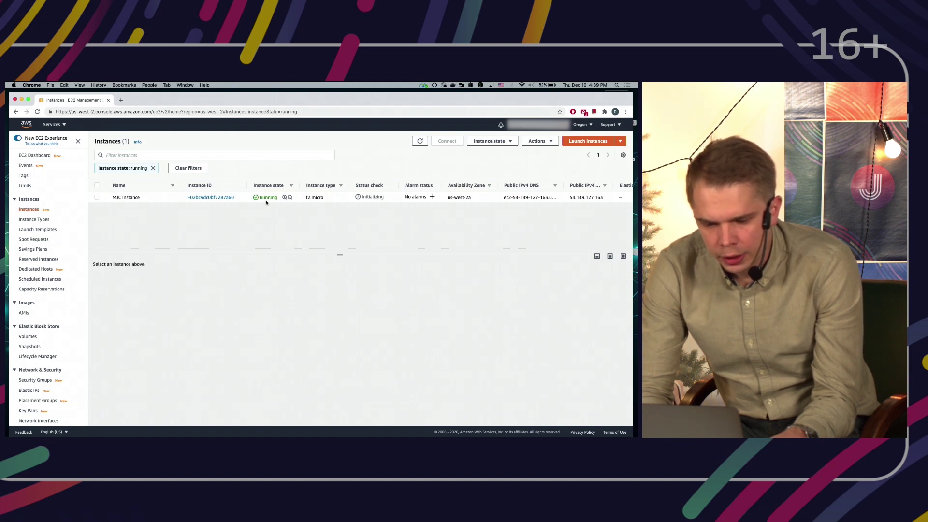
Open the details of MJC Instance and look over its summary, including the public IPv4 address
click(221, 198)
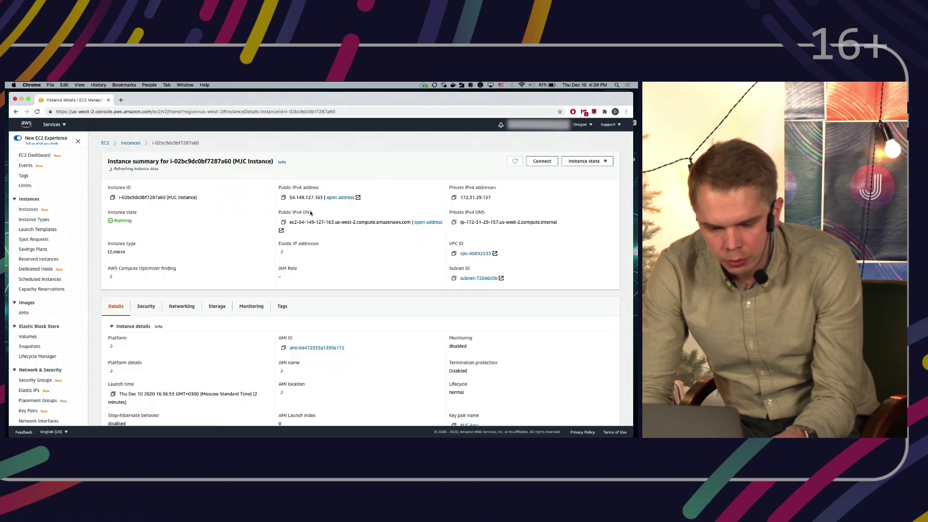
scroll(357, 287, down, 2)
scroll(360, 295, up, 2)
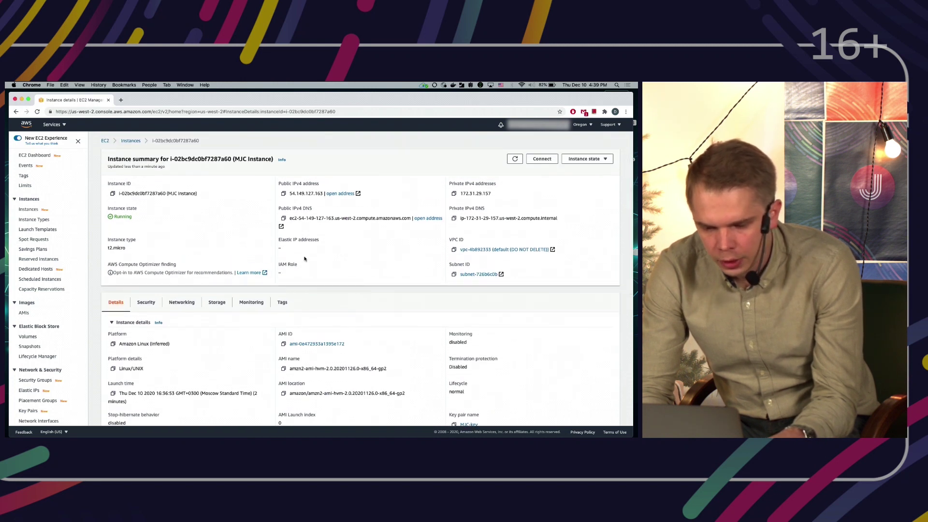
drag(289, 193, 321, 193)
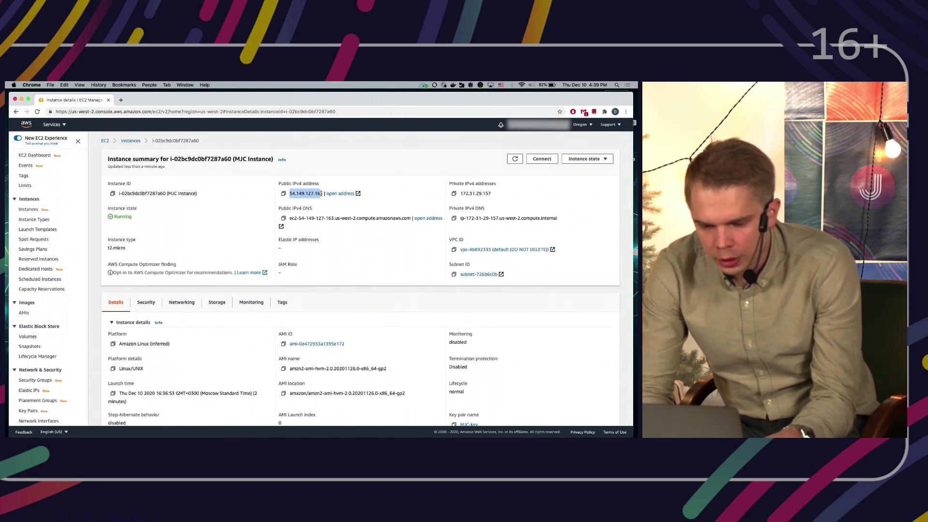
click(336, 204)
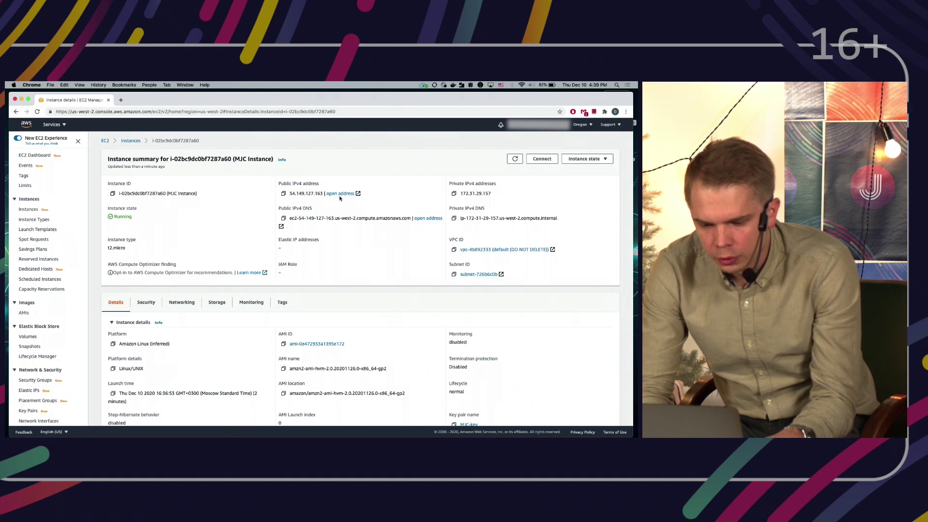
click(340, 194)
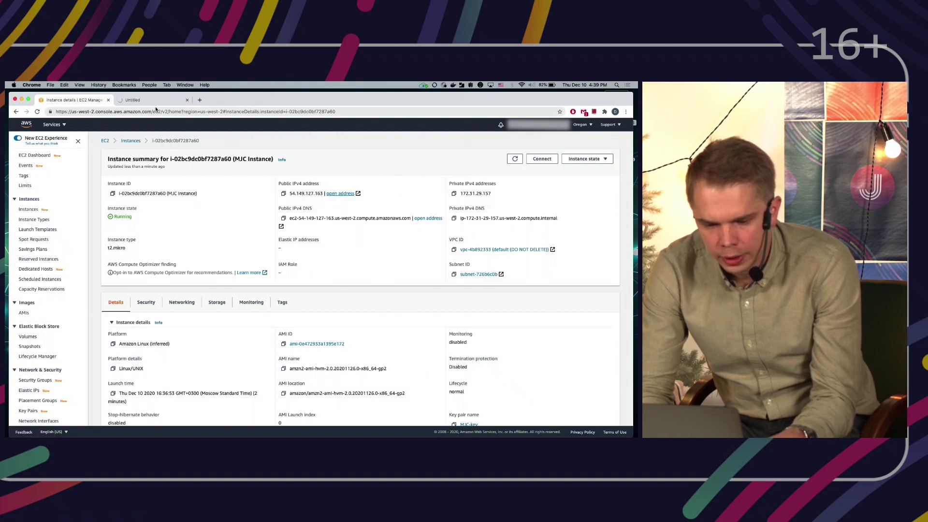
click(151, 102)
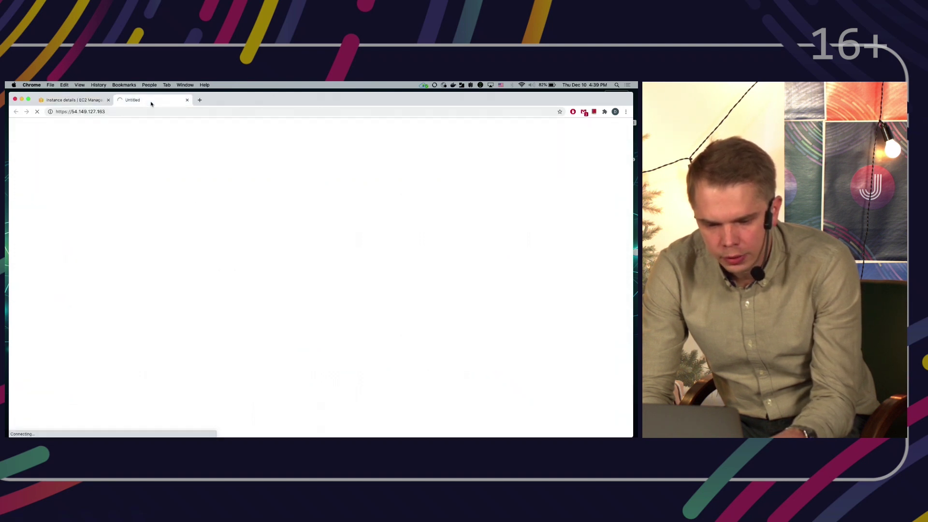
click(61, 113)
key(Return)
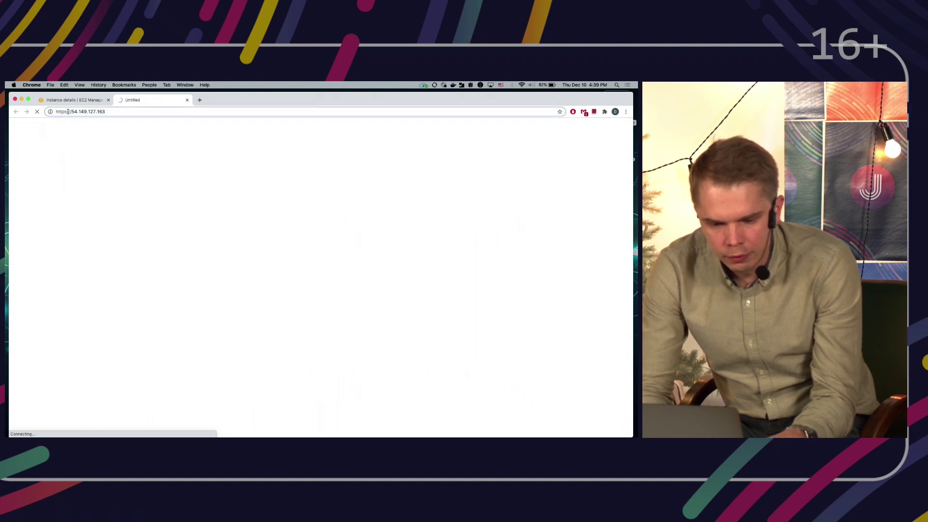
key(super+l)
text(http://54.149.127.163)
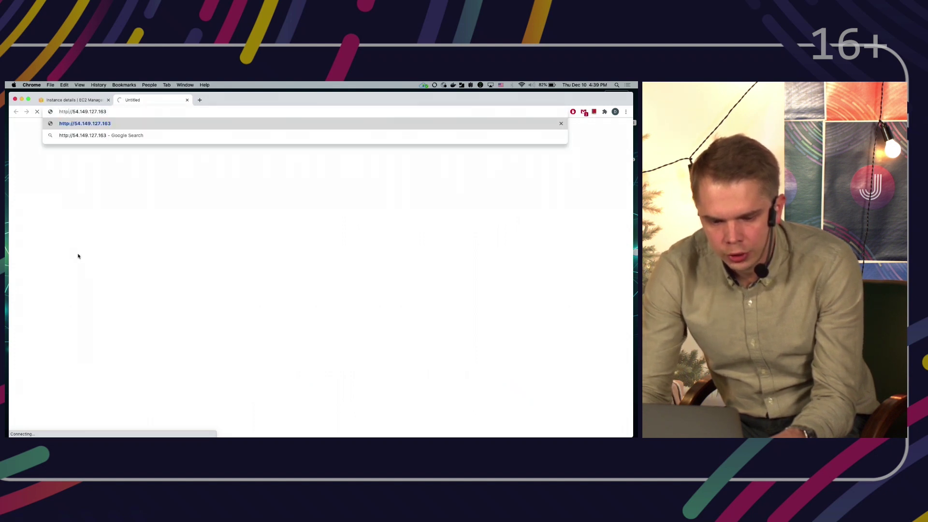
key(Return)
key(super+r)
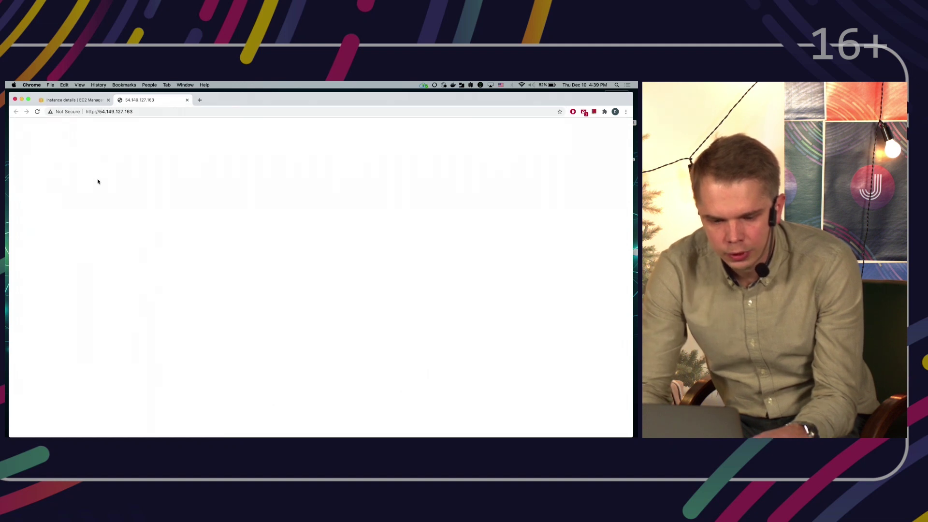